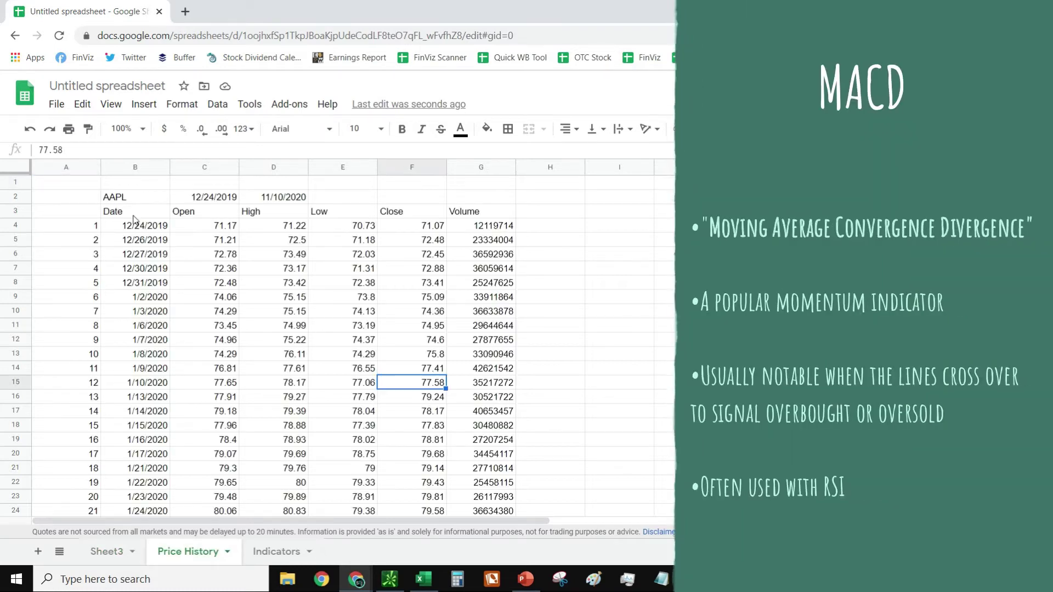
On the Price History sheet, label C1 'From' and D1 'To'
left_click(134, 214)
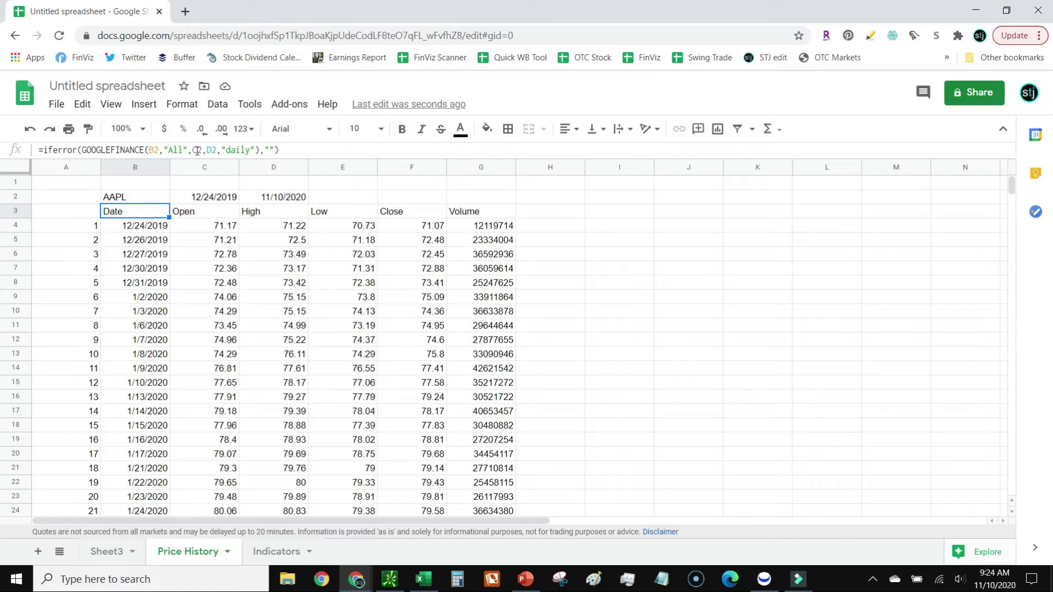
left_click(215, 182)
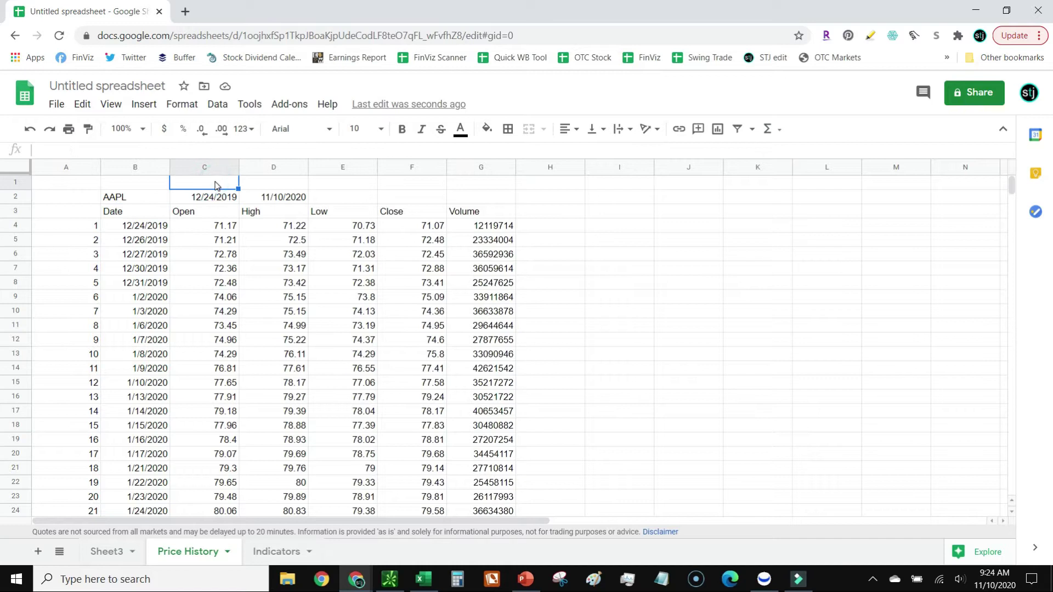
type("From")
key("Tab")
type("To")
key("Tab")
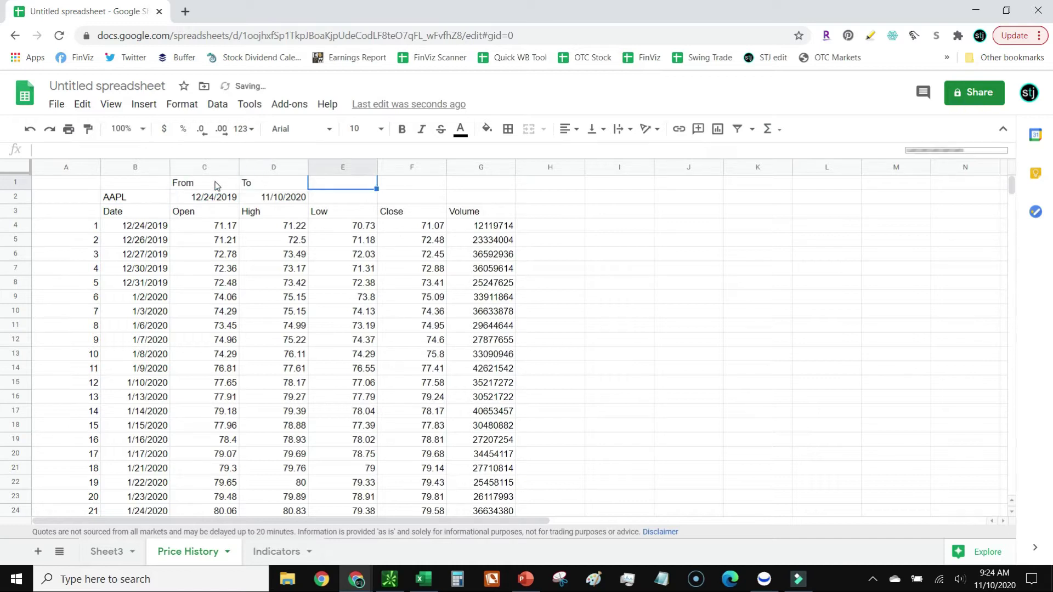
Paste the copied content into B3, then select the ticker cell B2
left_click(122, 215)
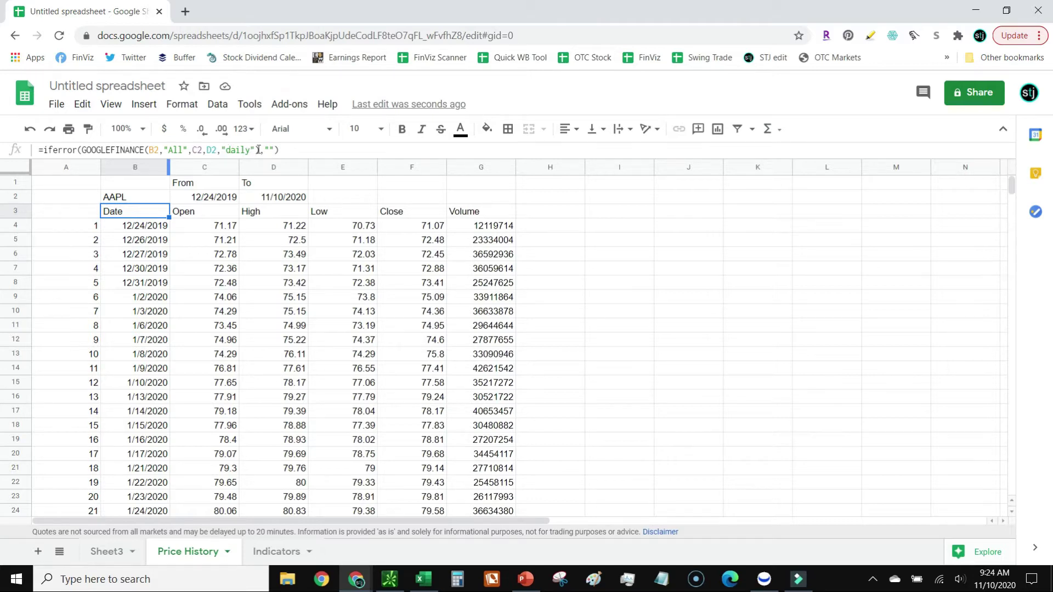
key("ctrl+v")
left_click(138, 201)
left_click(144, 213)
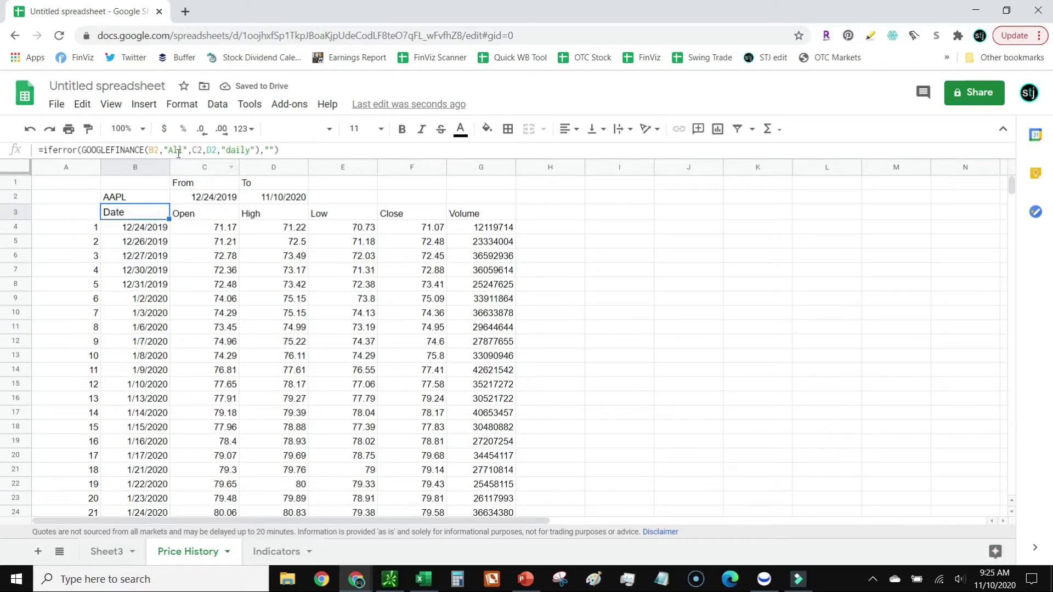
left_click(139, 196)
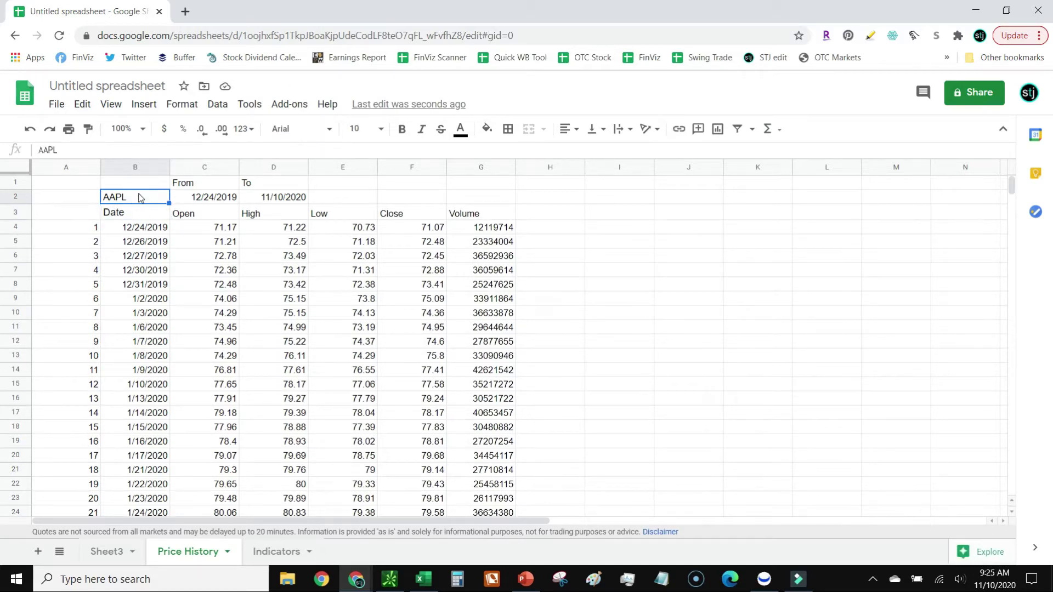
type("CUK")
key("Return")
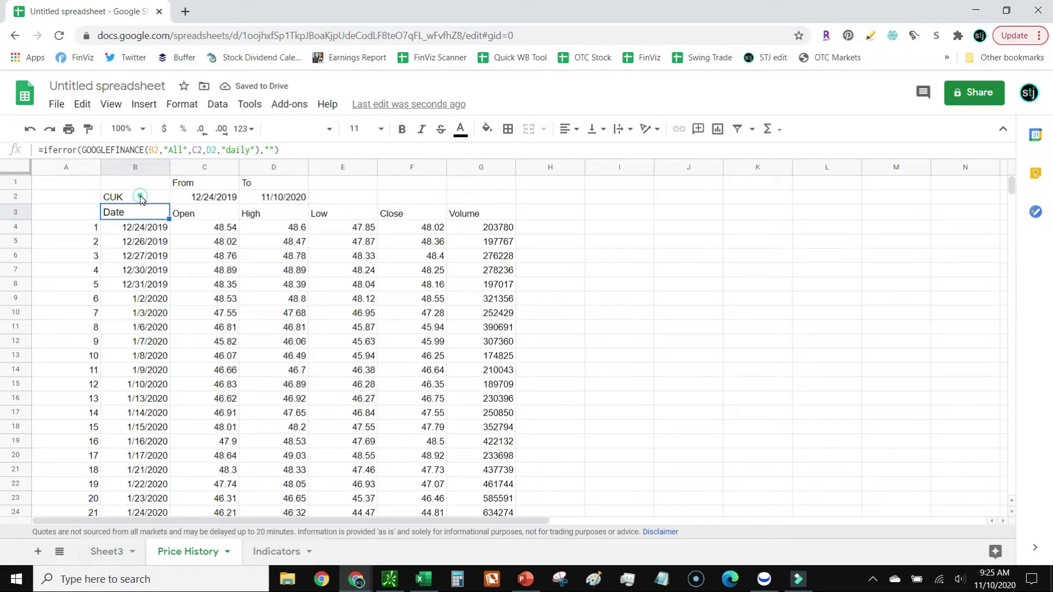
left_click(141, 199)
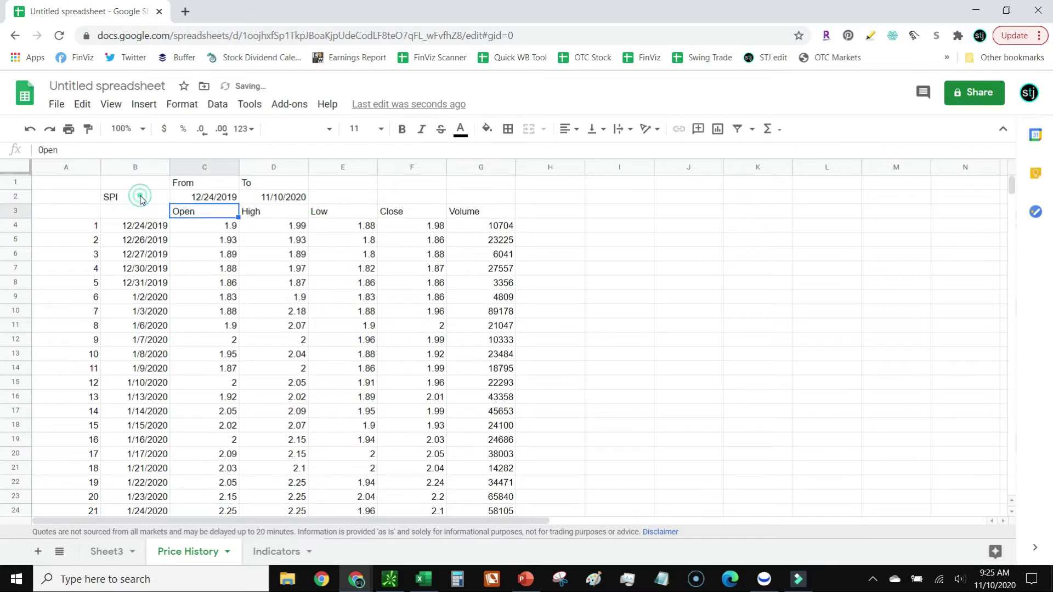
left_click(141, 198)
type("ZM")
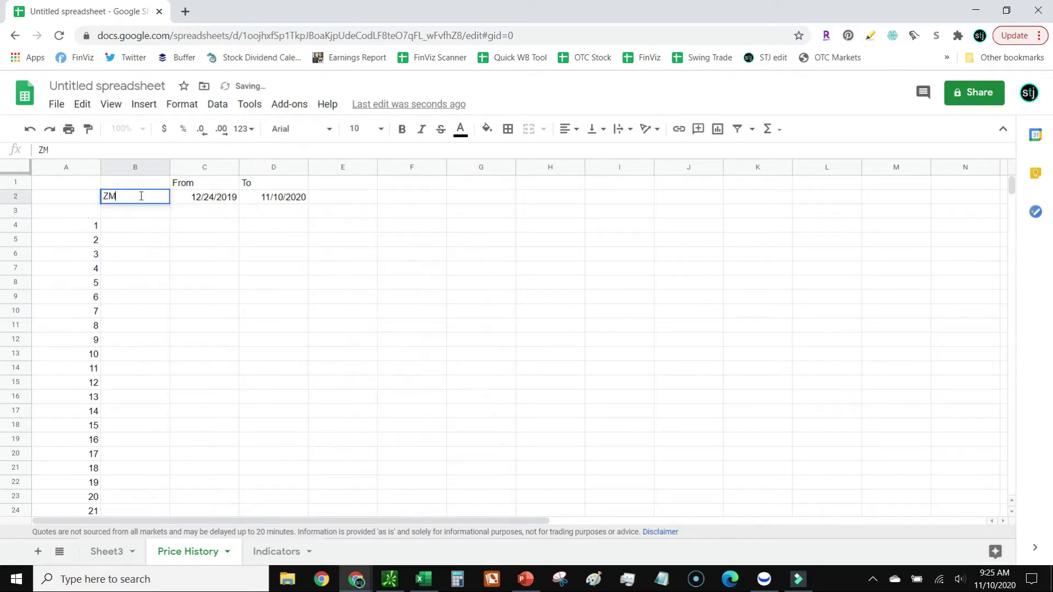
key("Tab")
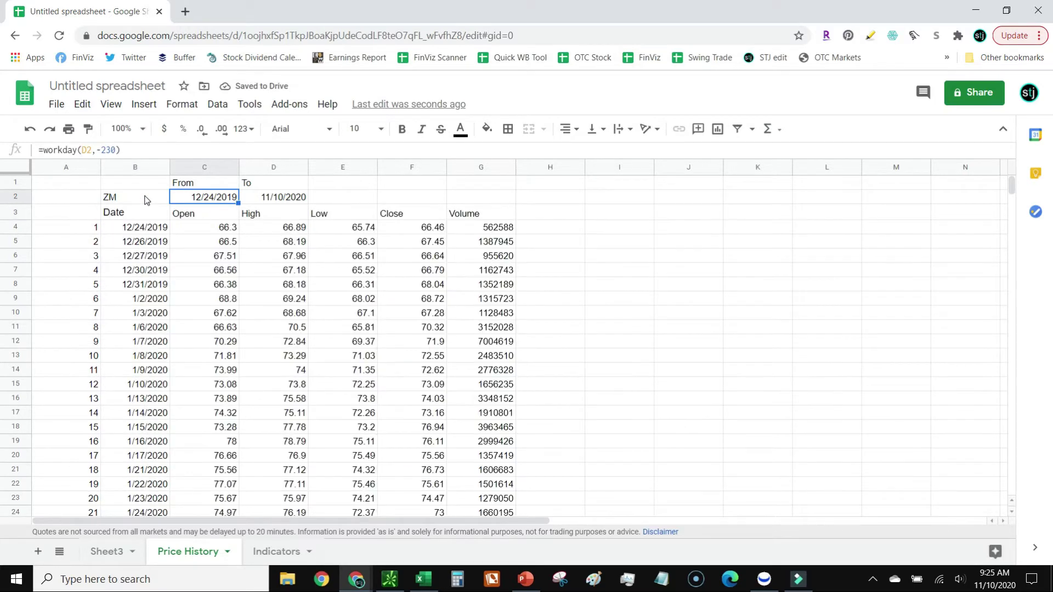
left_click(147, 200)
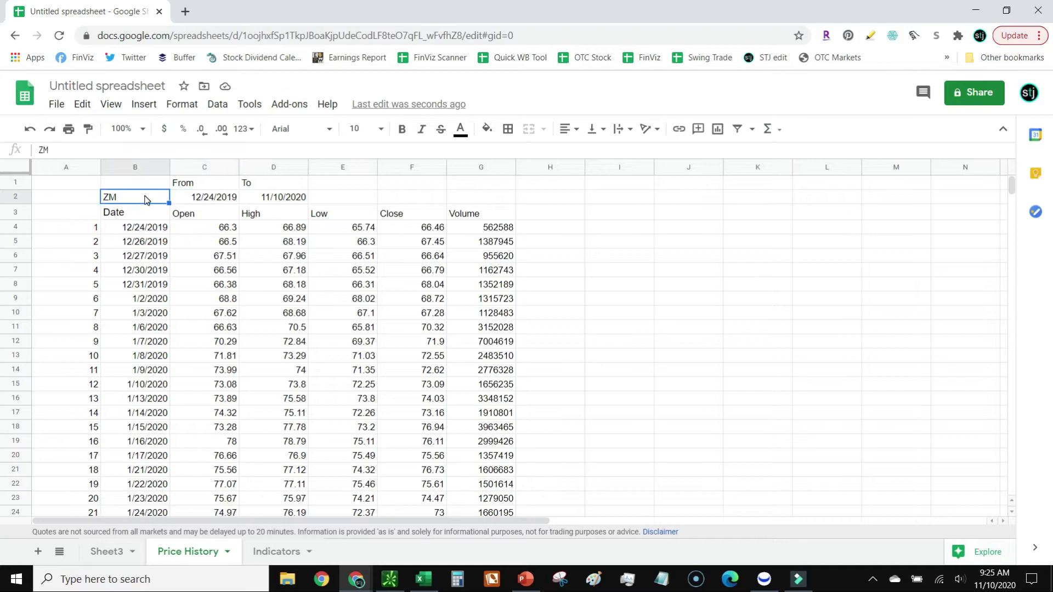
type("AAPL")
key("Return")
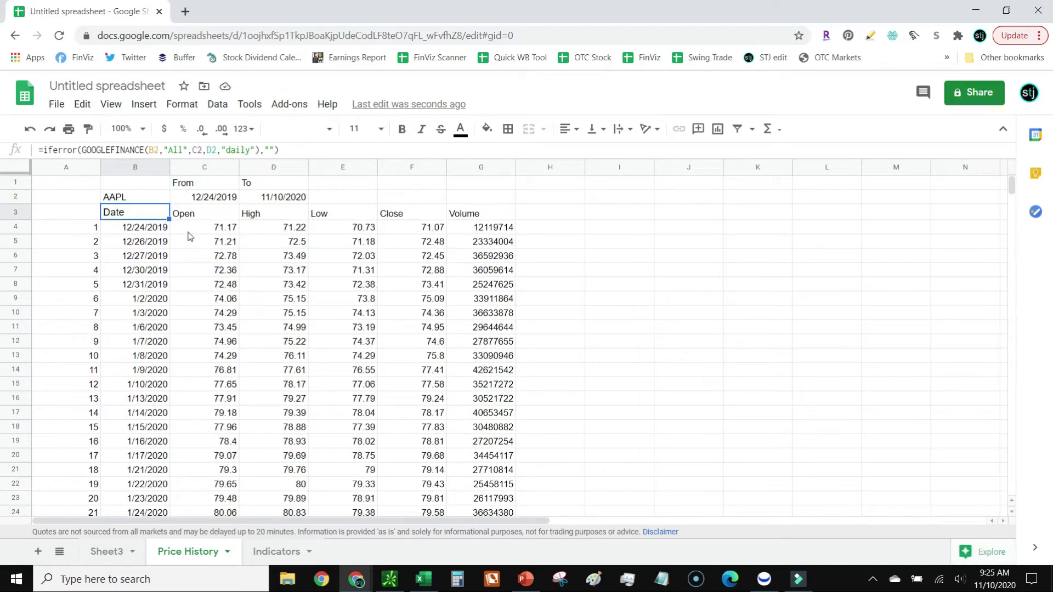
left_click(138, 229)
scroll(506, 260, "down", 5)
scroll(506, 260, "down", 5)
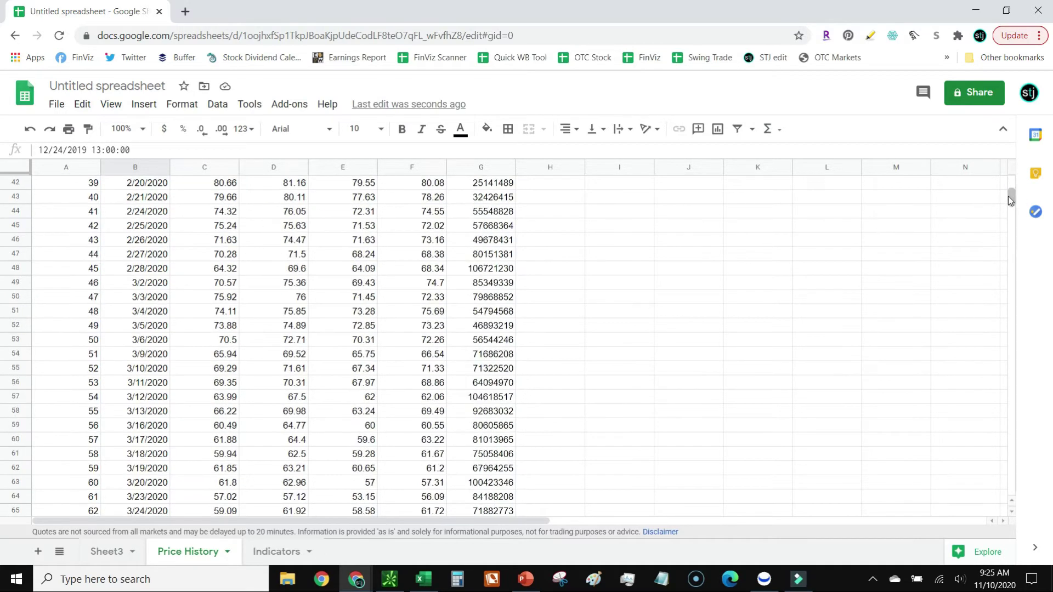
left_click_drag(1010, 196, 1015, 275)
scroll(329, 329, "down", 6)
left_click(136, 313)
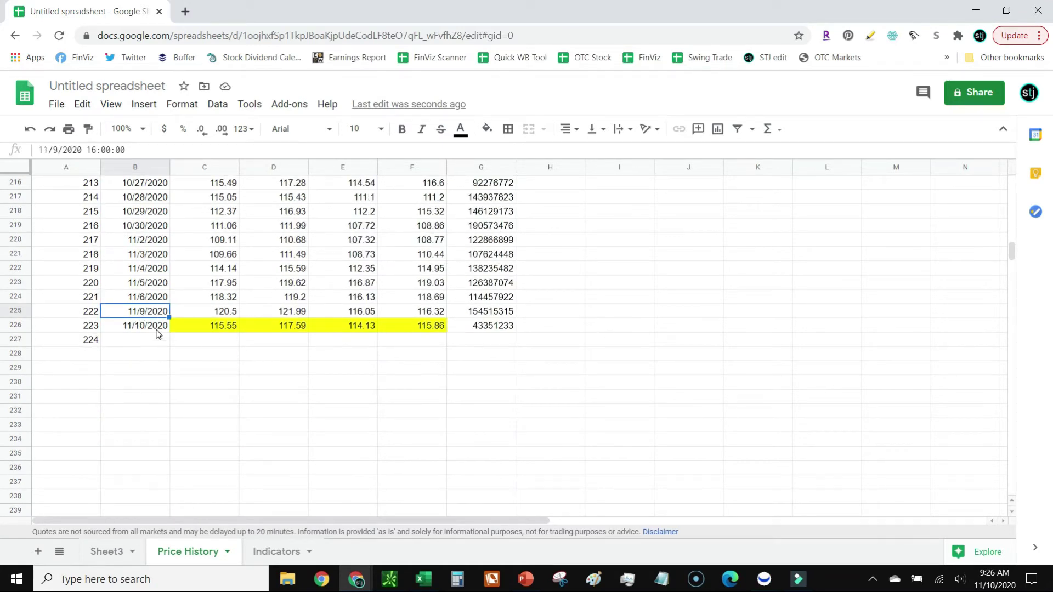
left_click(158, 329)
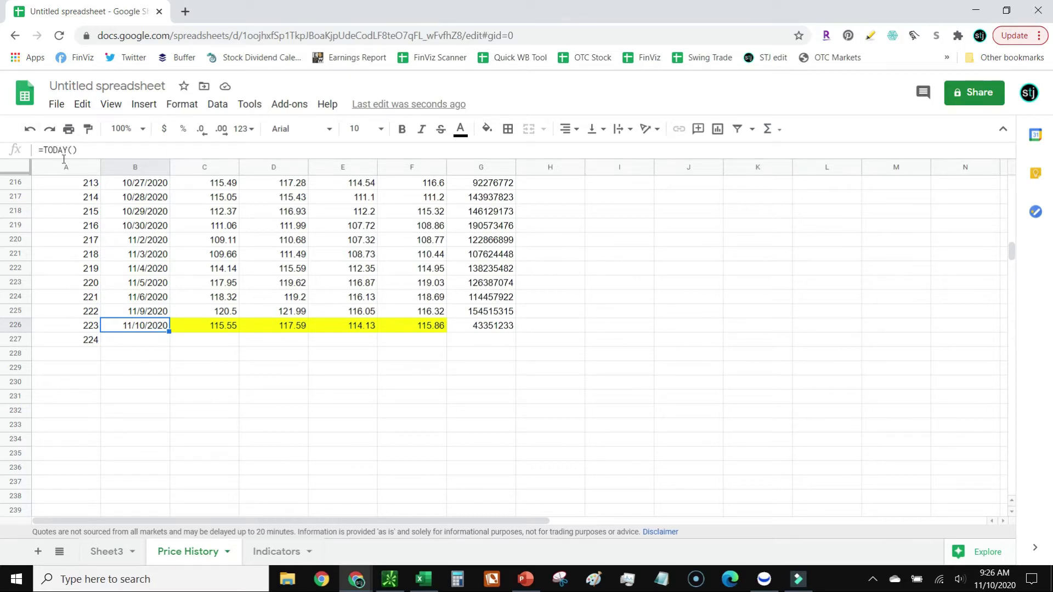
left_click(221, 325)
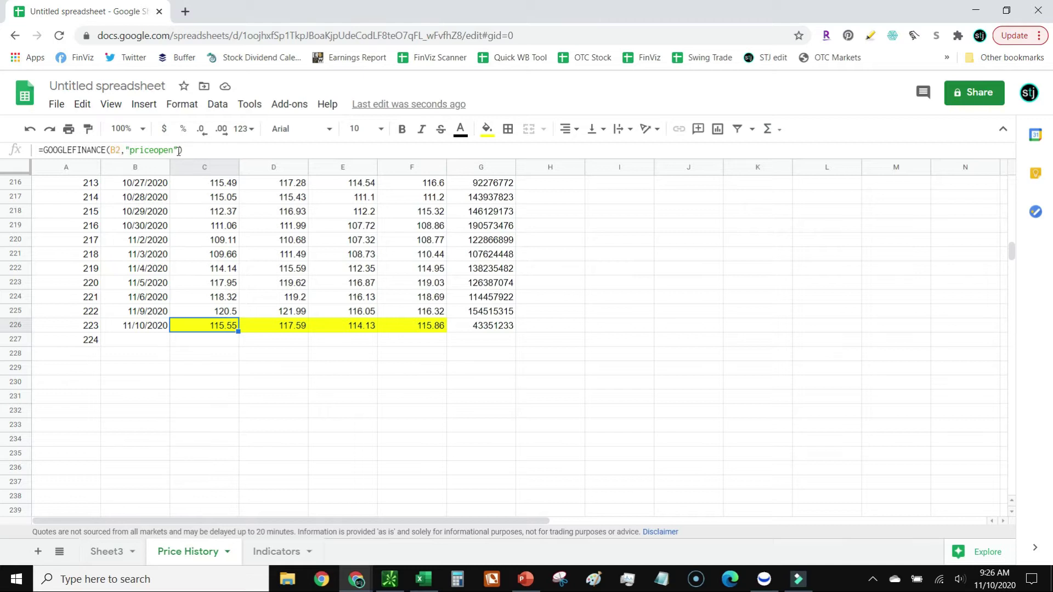
left_click(275, 325)
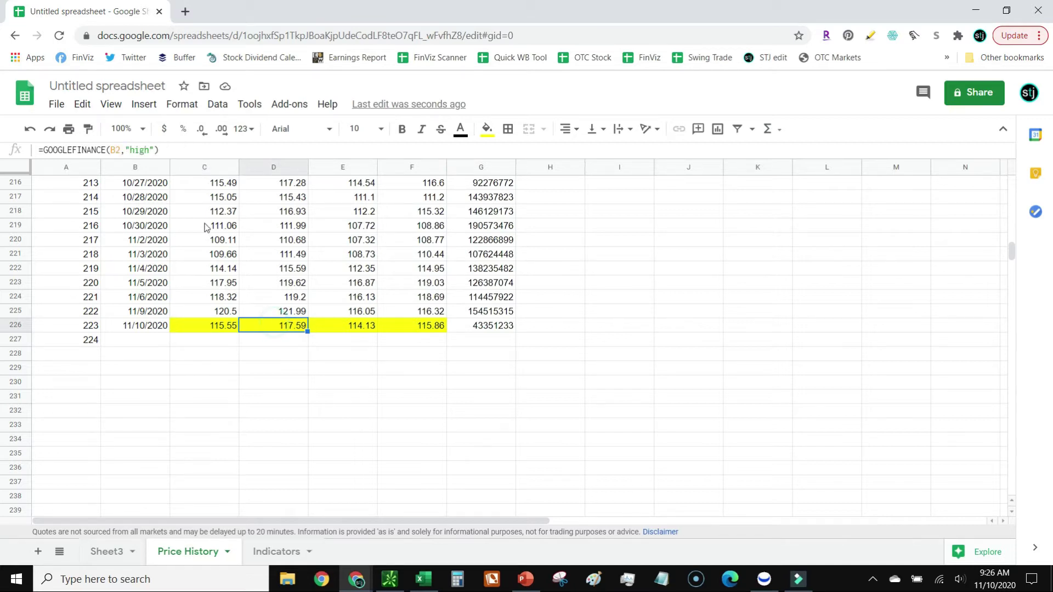
left_click(331, 326)
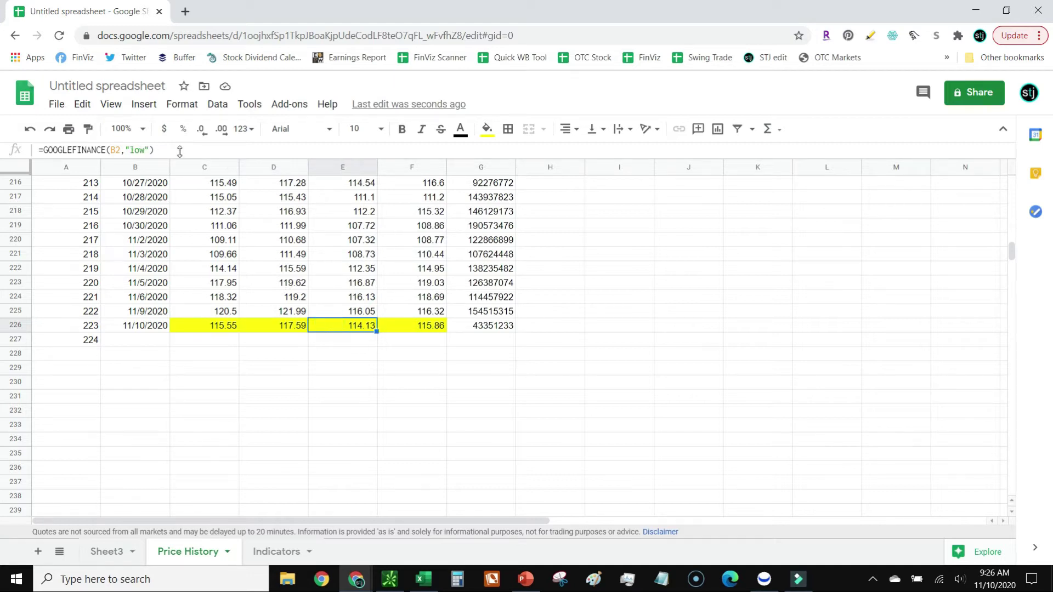
left_click(433, 326)
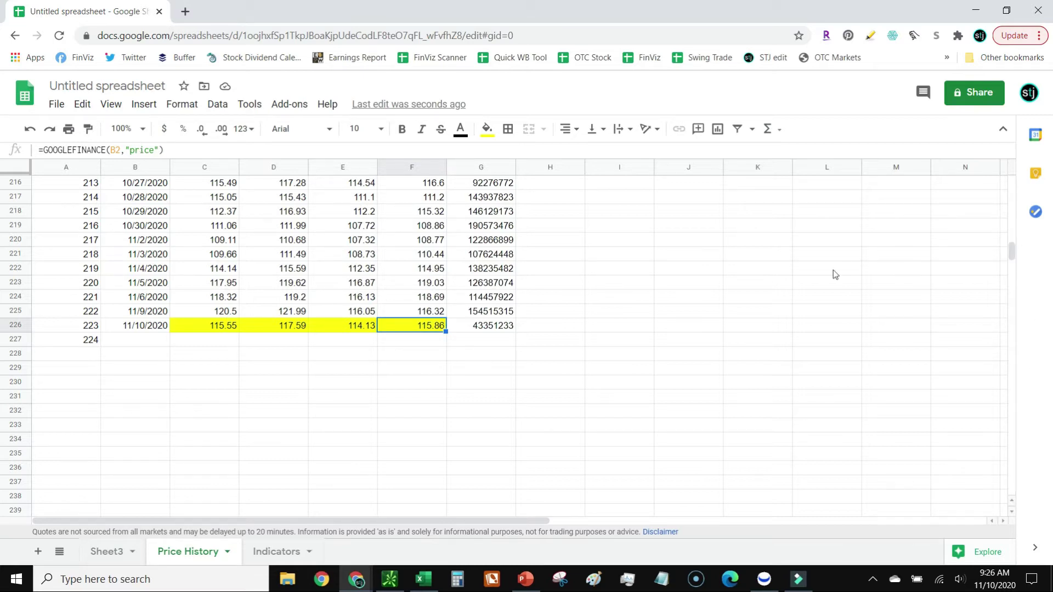
left_click(489, 328)
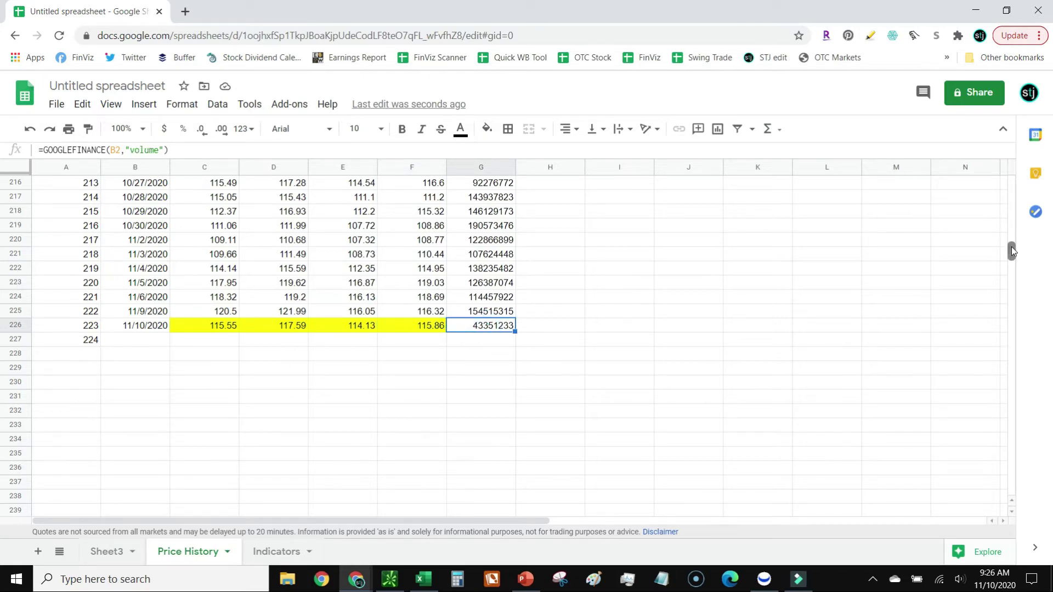
Switch to the Indicators sheet showing AAPL prices beside the EMA, MACD, Signal and Histogram columns
left_click_drag(1013, 250, 1013, 170)
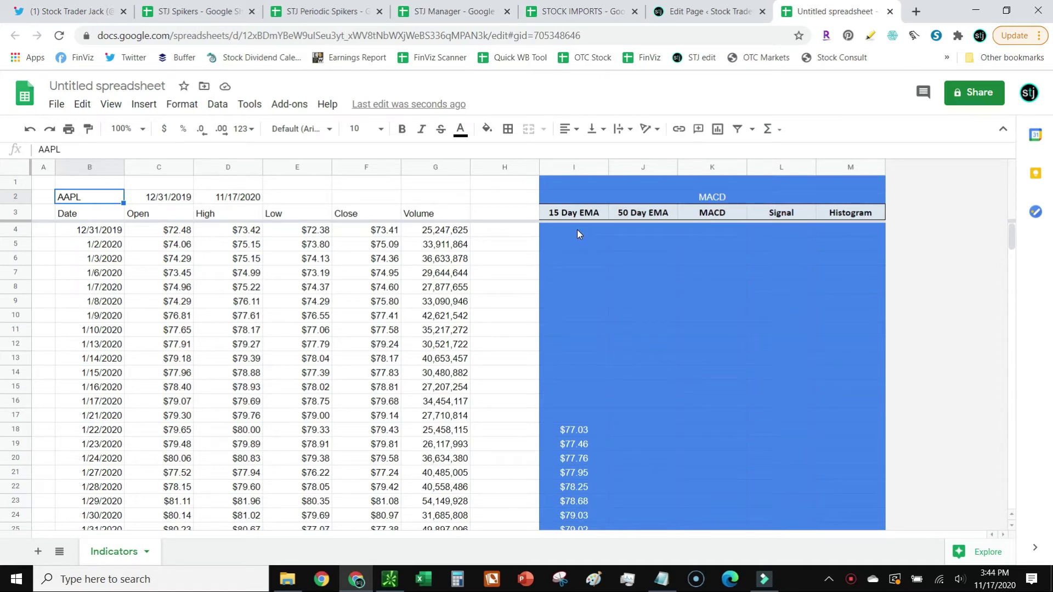
right_click(851, 580)
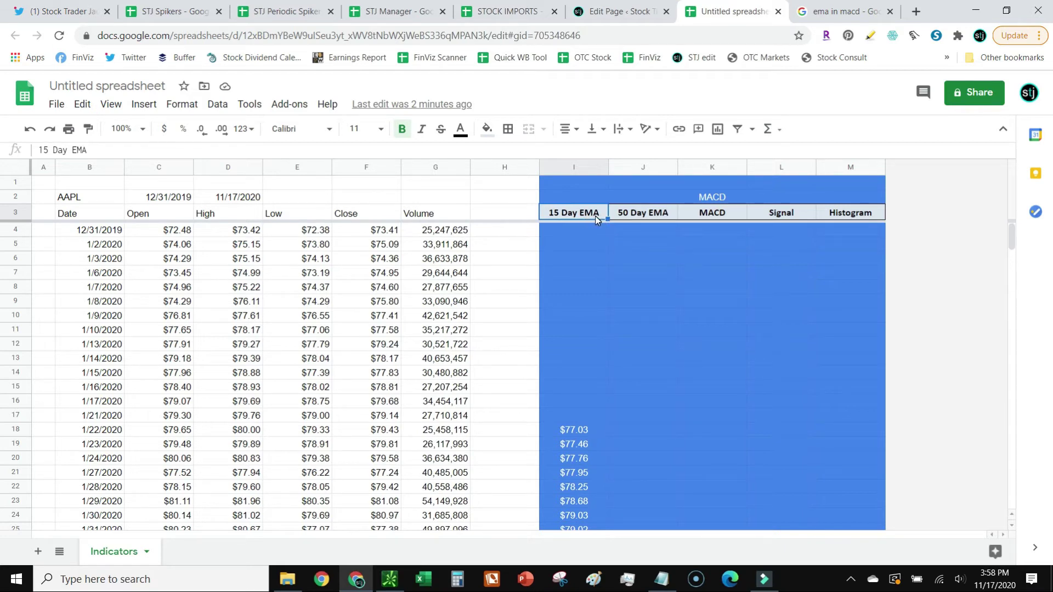
Move down column I to the first 15 Day EMA, $77.03 from =AVERAGE(F4:F18)
key("Down")
key("Down")
key("Down")
key("Down")
key("Down")
key("Down")
key("Down")
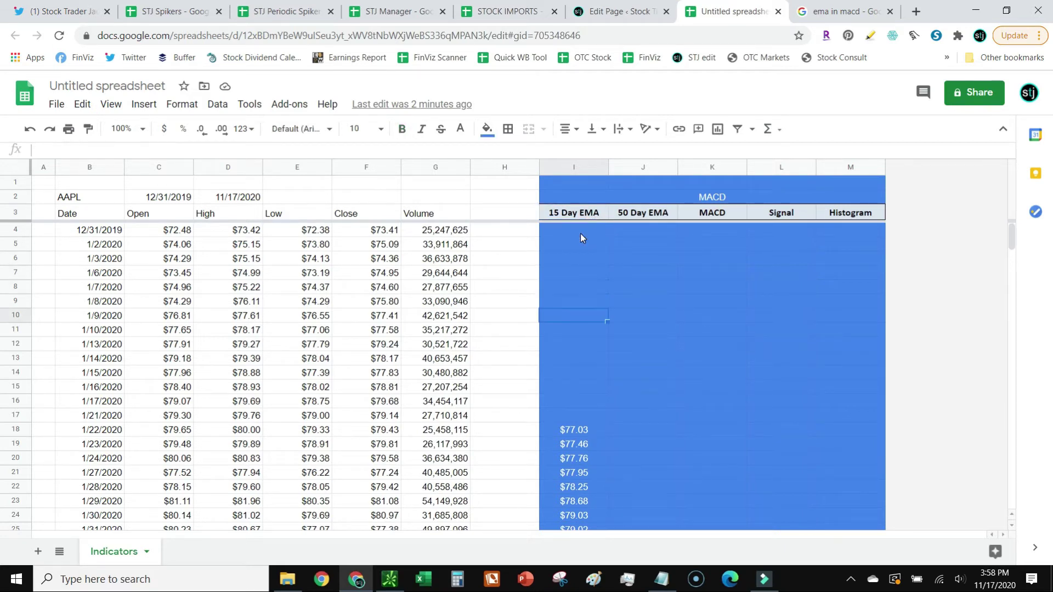
key("Down")
key("Down")
key("Down")
key("Down")
key("Down")
key("Down")
key("Down")
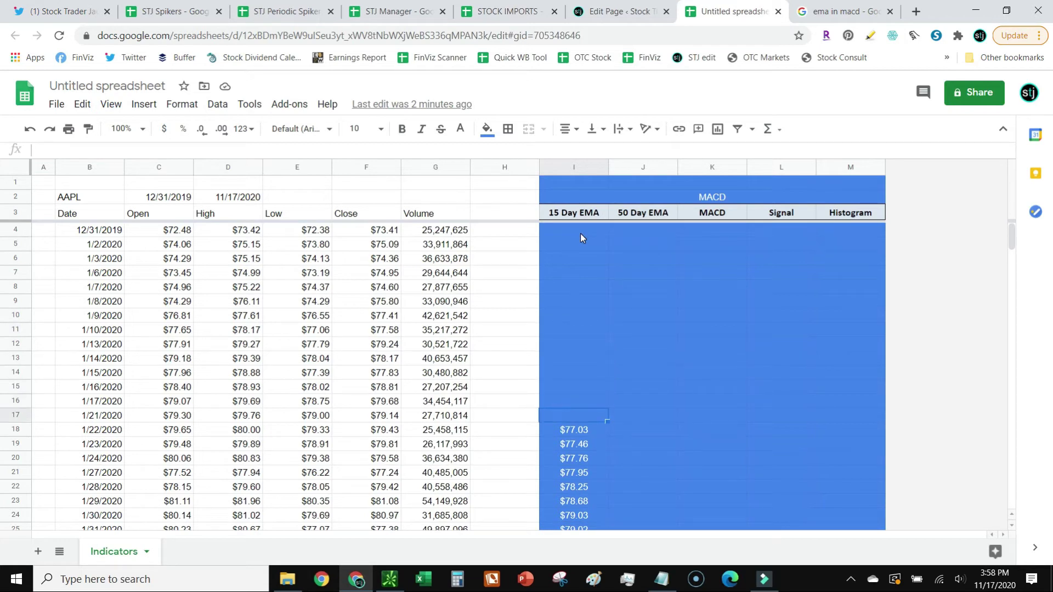
key("Down")
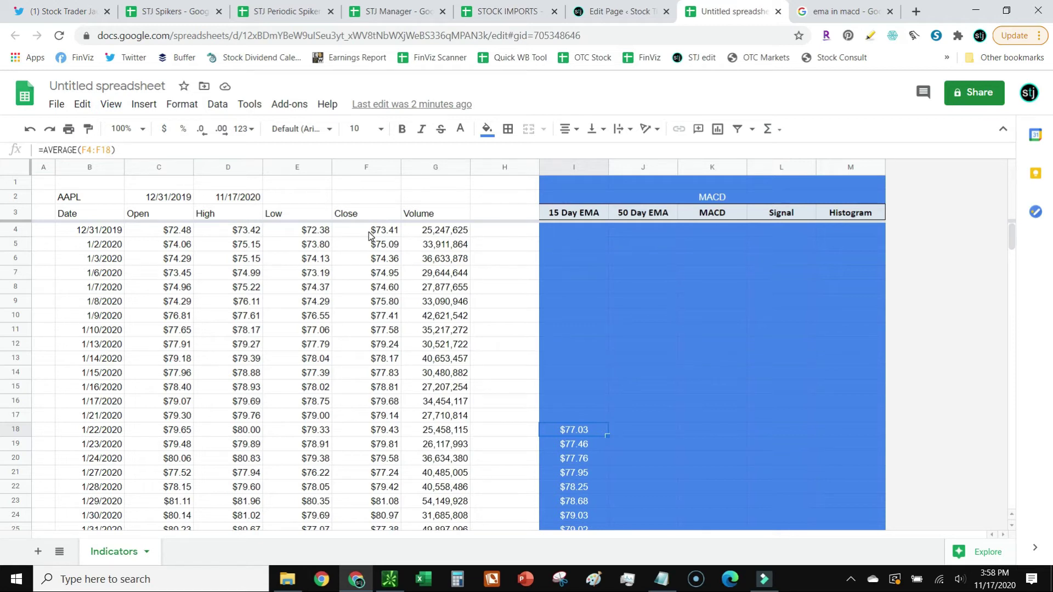
Check that the first 50 Day EMA in J53 is =AVERAGE(F4:F53)
left_click(645, 214)
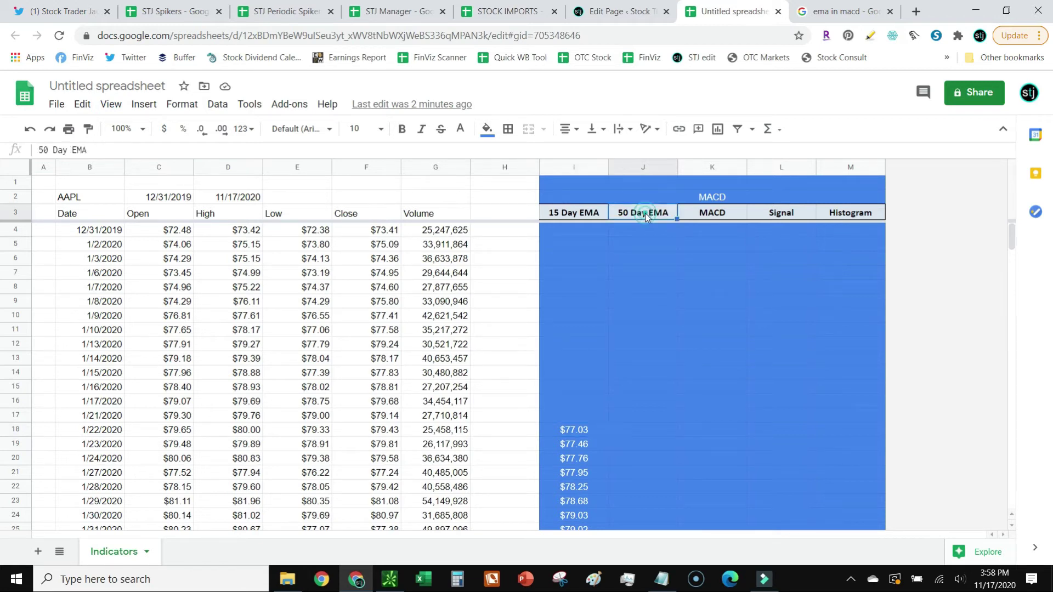
scroll(645, 215, "down", 10)
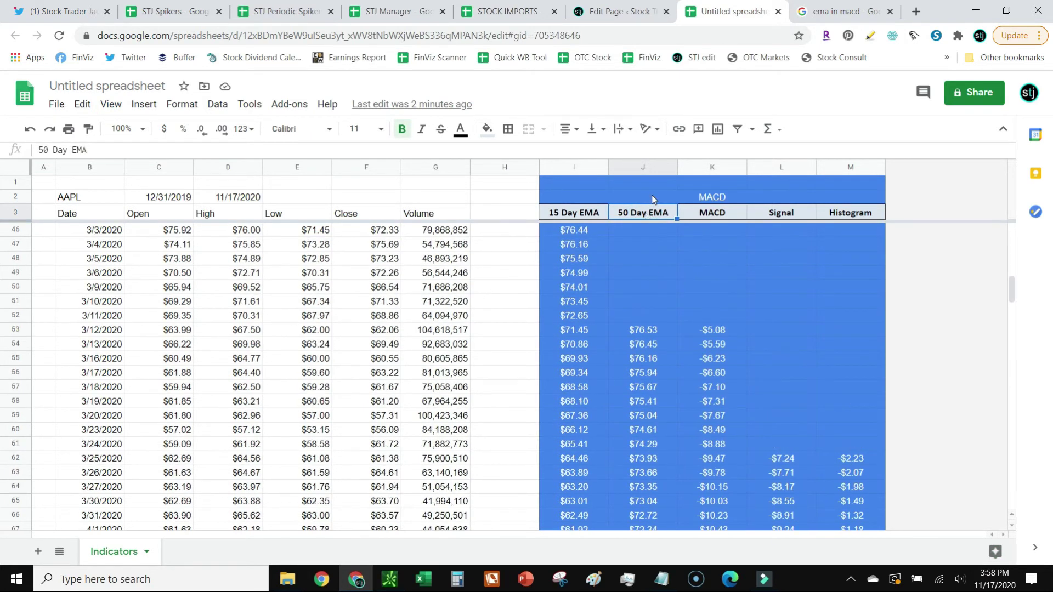
left_click(642, 329)
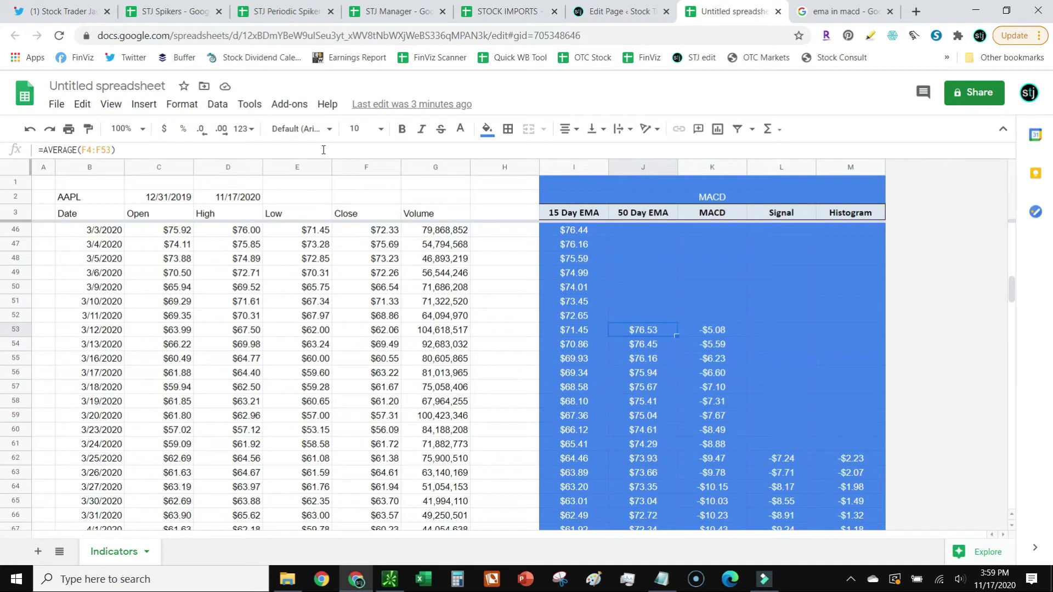
left_click(168, 150)
scroll(467, 388, "up", 10)
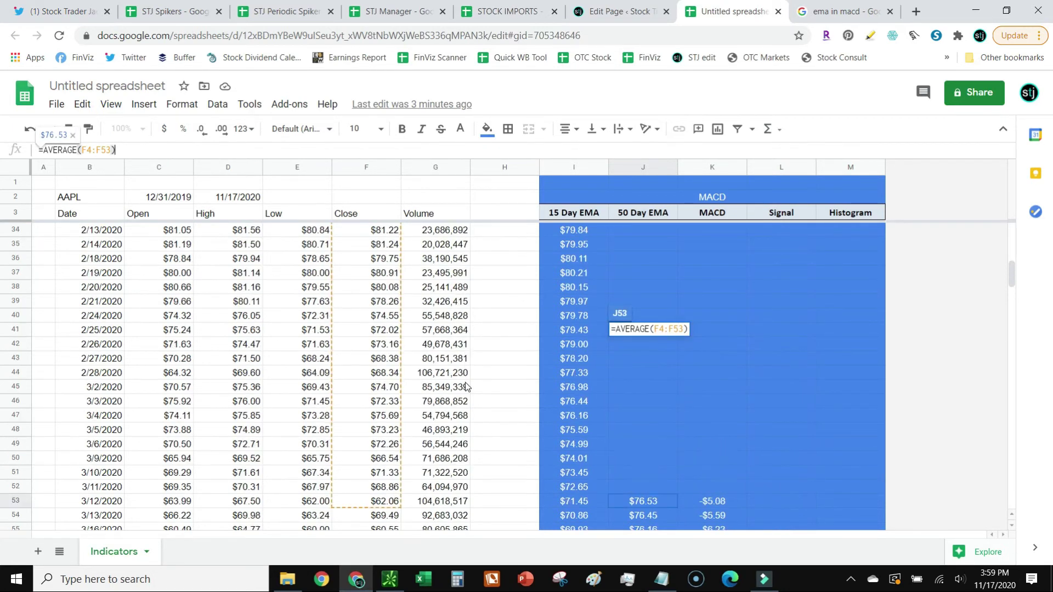
scroll(467, 387, "down", 11)
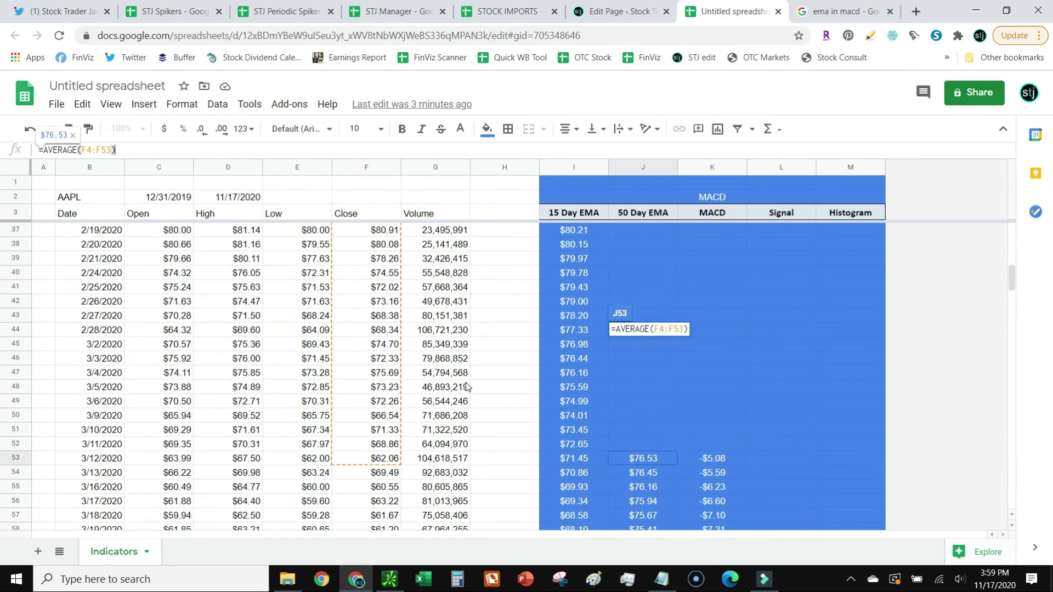
Enter =I53-J53 in K53 so the first MACD value is -$5.08
left_click(709, 216)
scroll(708, 225, "down", 4)
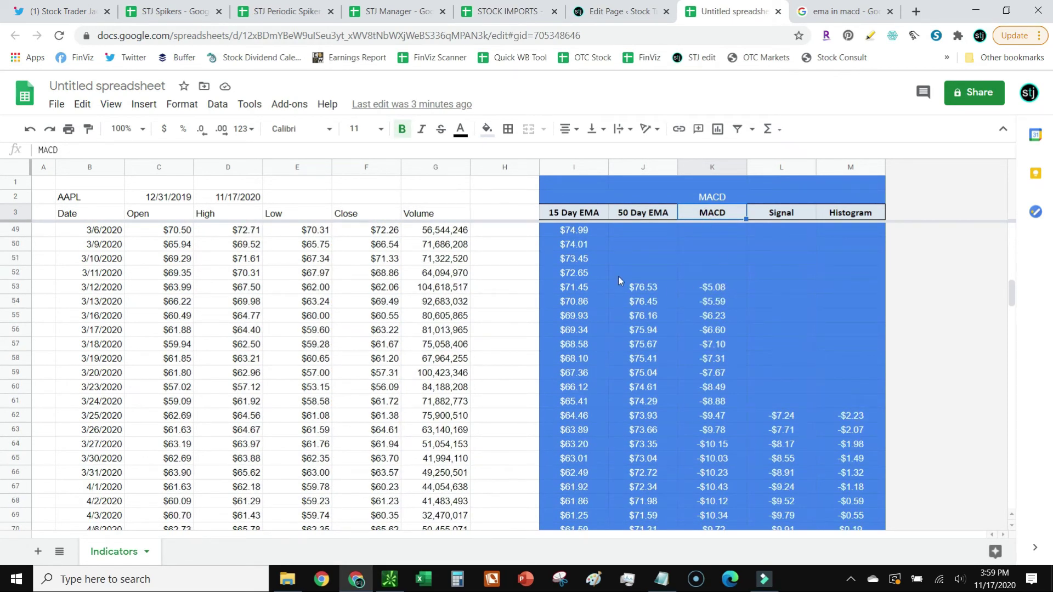
left_click(714, 287)
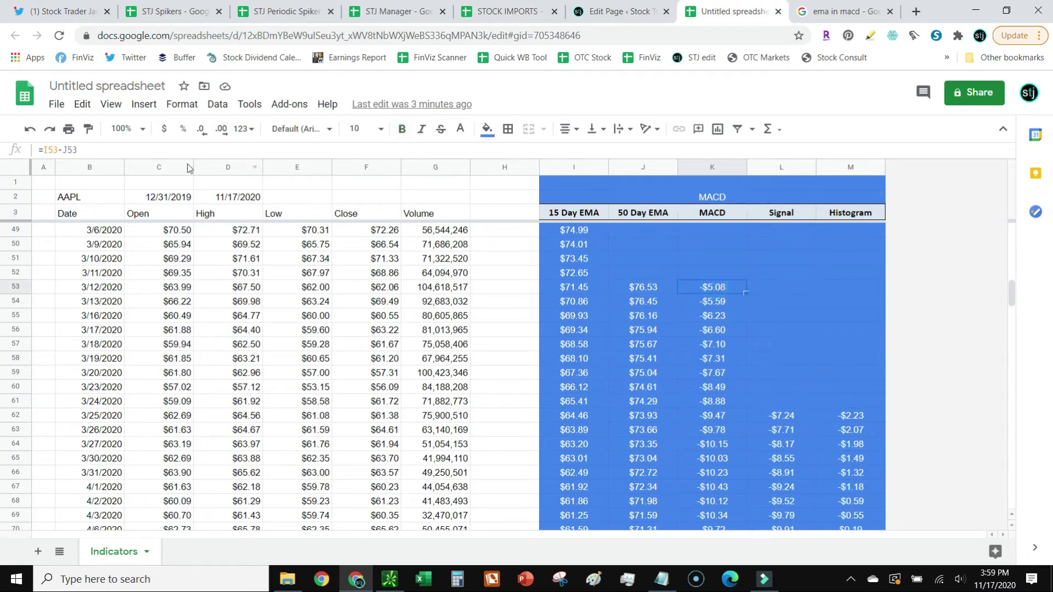
left_click(80, 153)
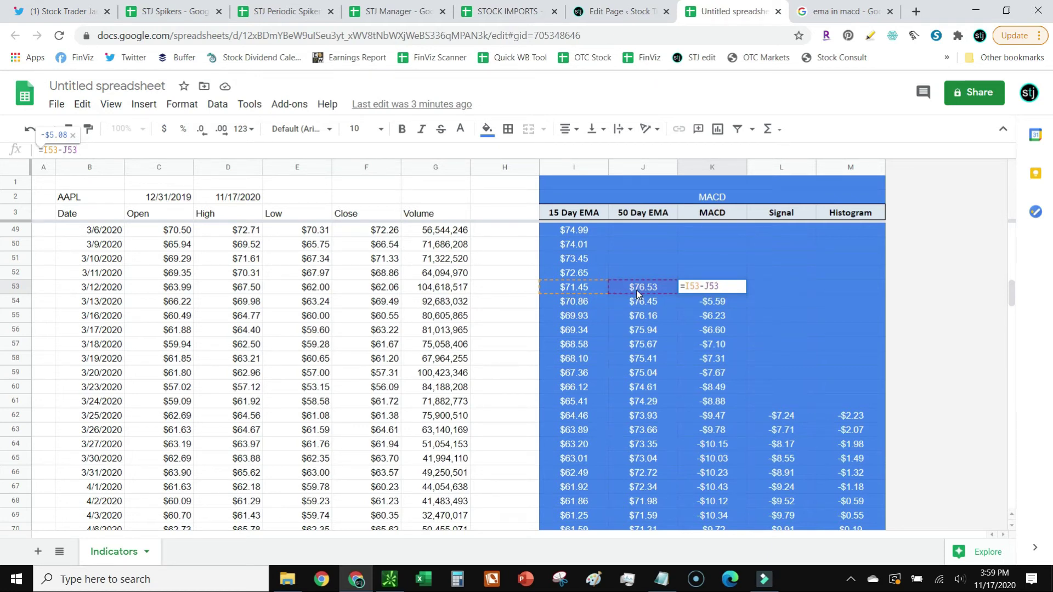
key("Return")
left_click(713, 286)
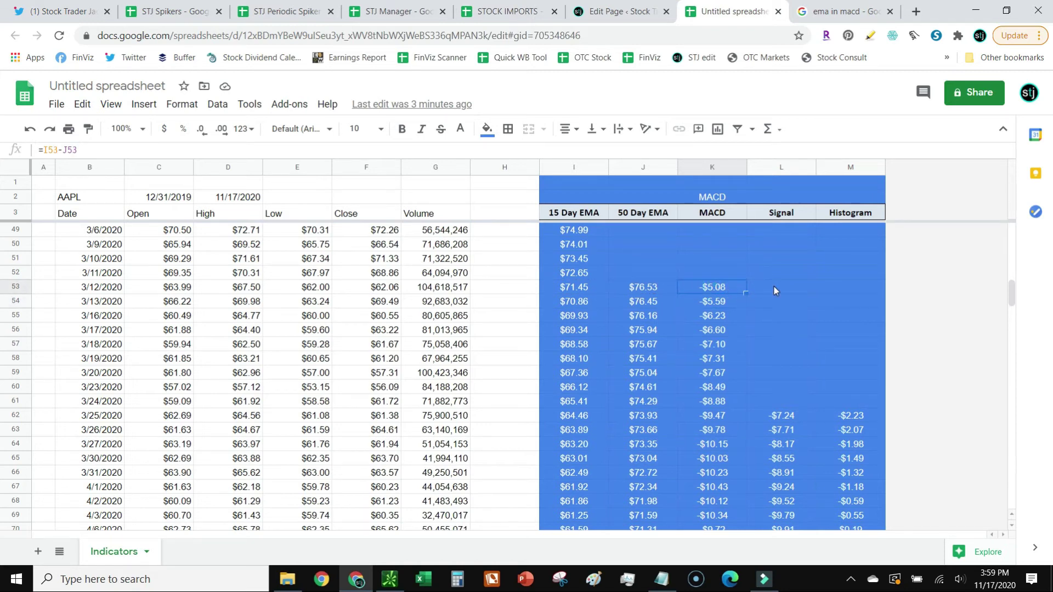
Check that the first Signal value in L62 is =AVERAGE(K53:K62), leaving it unchanged
left_click(774, 286)
scroll(785, 302, "down", 1)
left_click(787, 358)
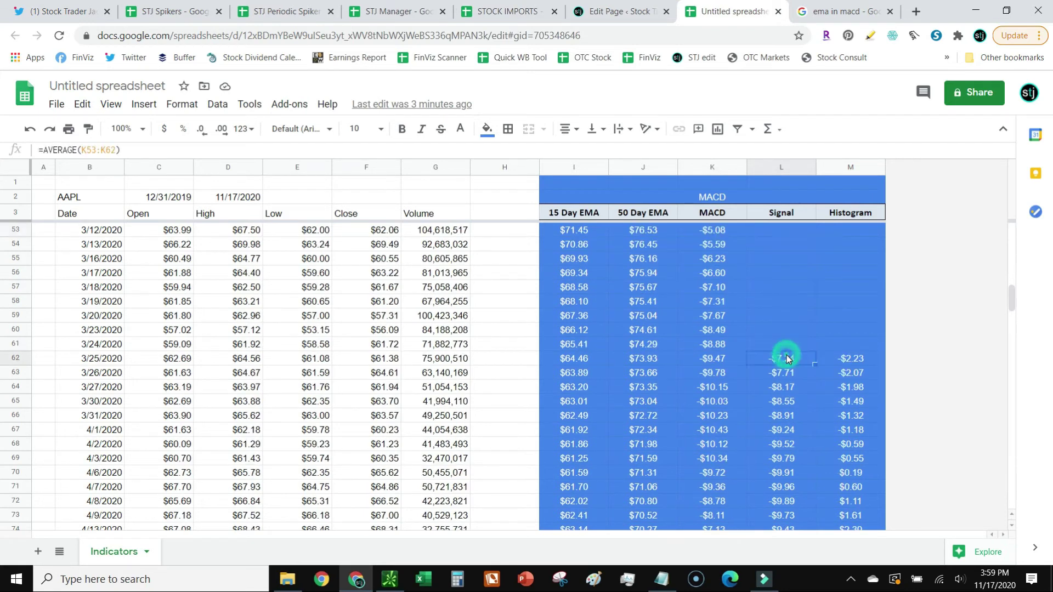
left_click(215, 154)
scroll(618, 271, "up", 1)
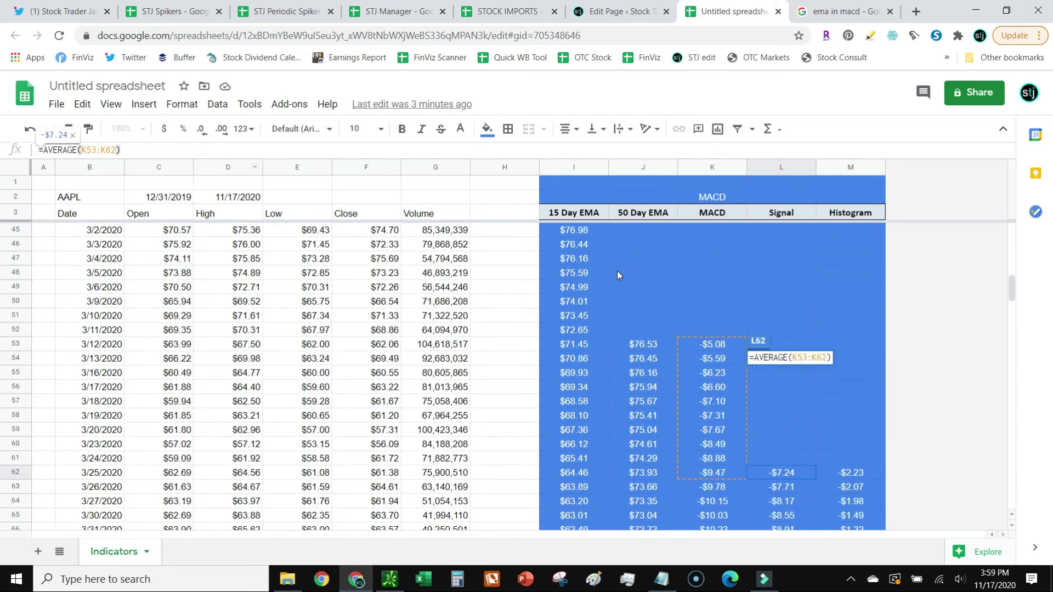
key("Escape")
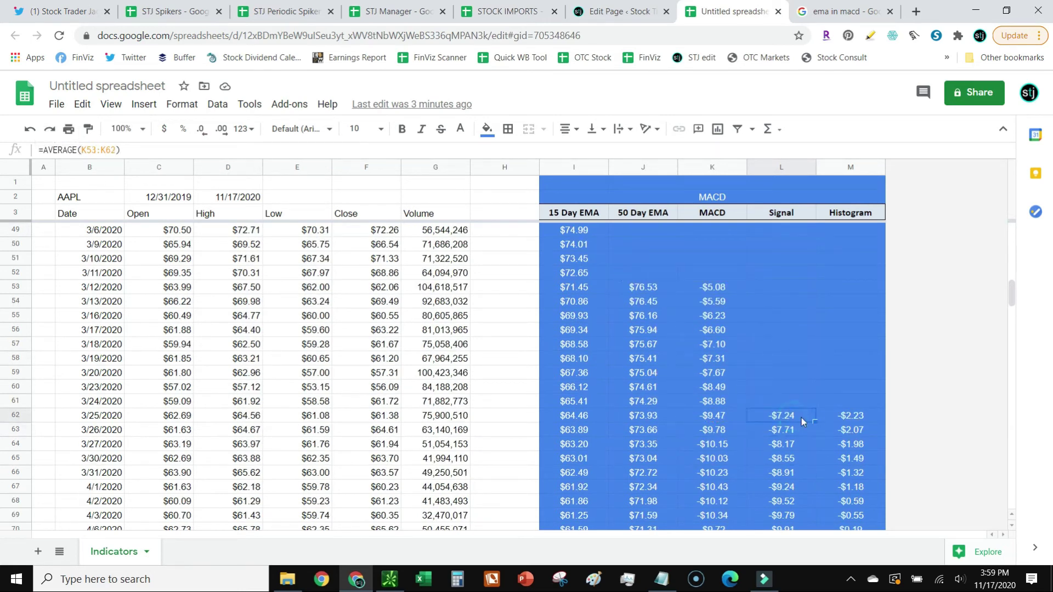
Enter =K62-L62 in M62 so the first Histogram value is -$2.23
double_click(862, 413)
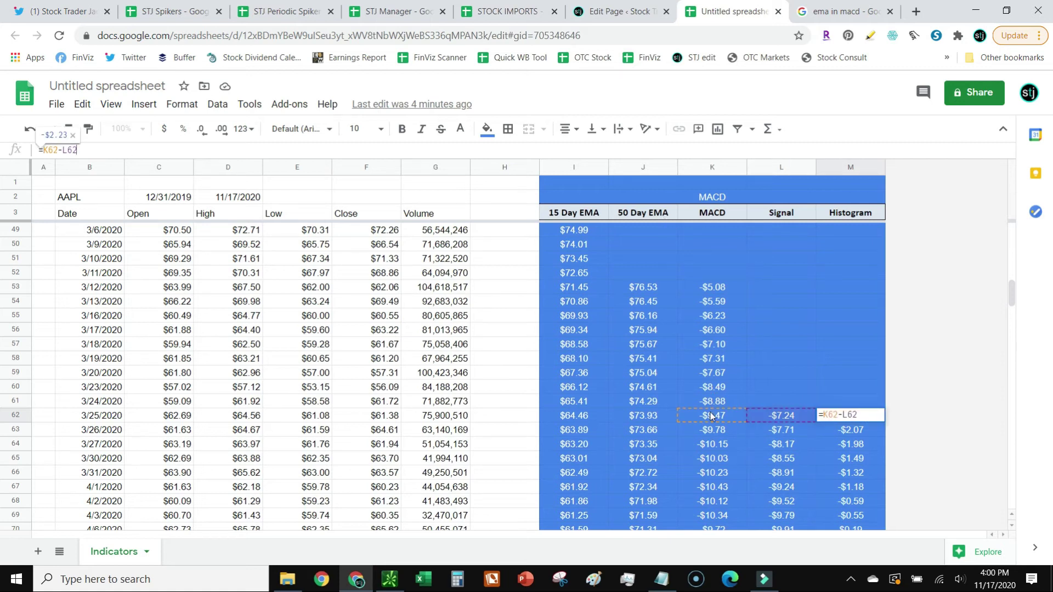
key("Return")
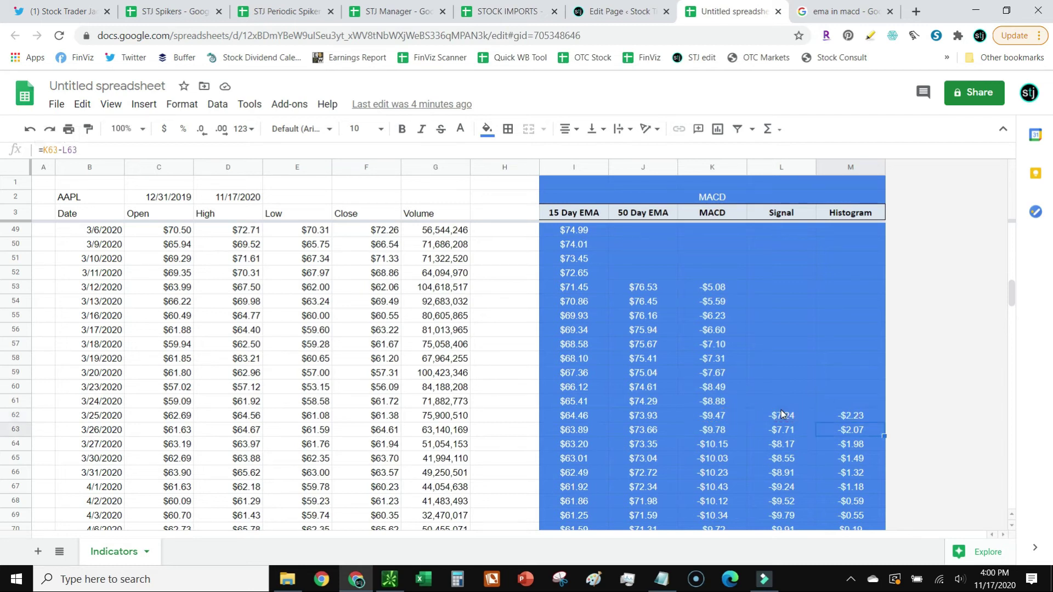
scroll(809, 410, "down", 1)
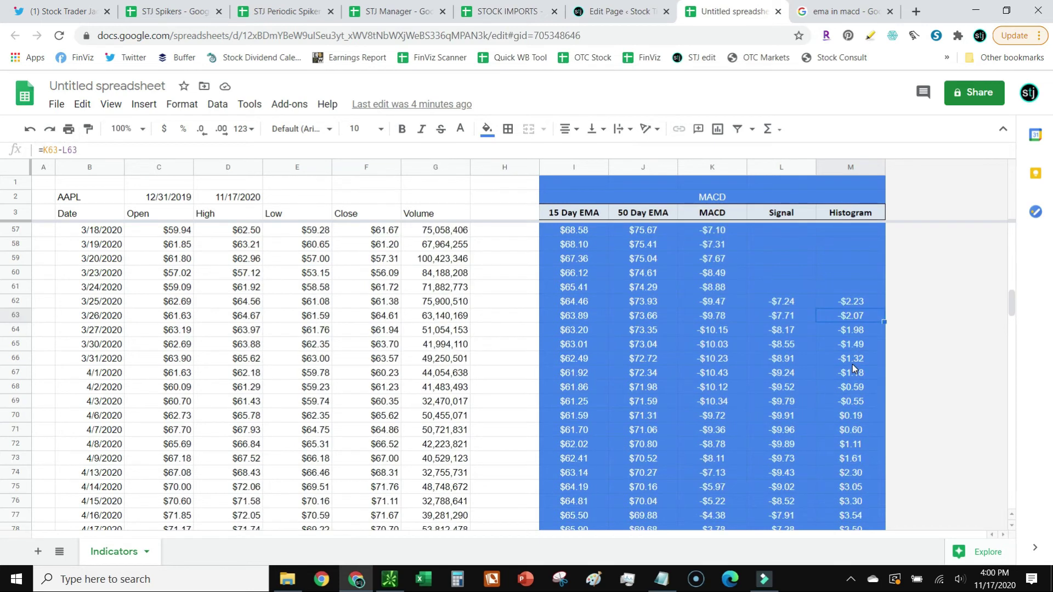
scroll(853, 365, "down", 20)
scroll(854, 365, "up", 20)
left_click(577, 286)
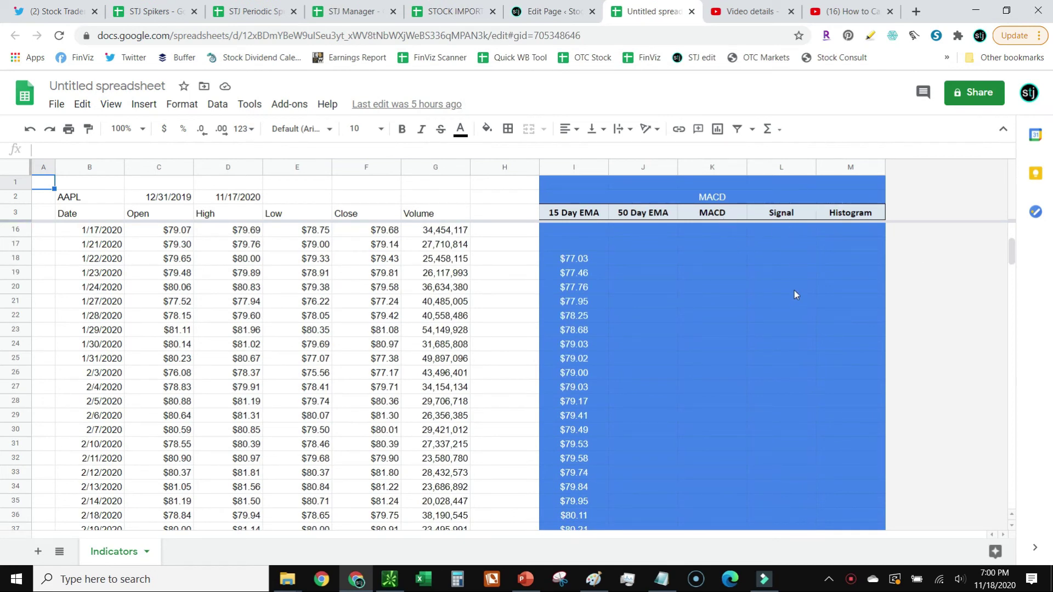
Select the MACD and Signal values from K62 down to L226
scroll(794, 294, "down", 12)
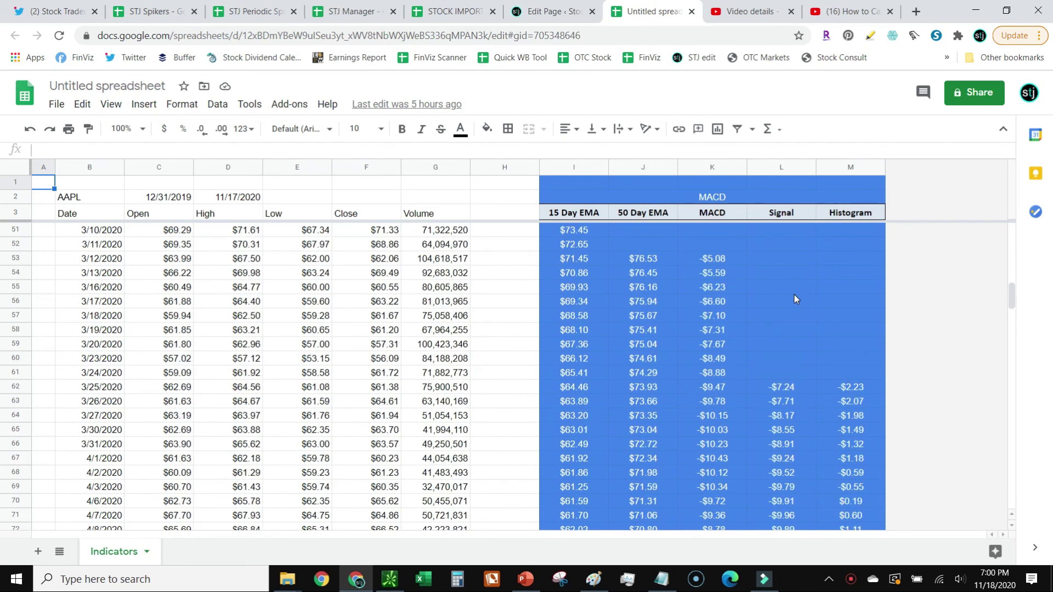
left_click(726, 387)
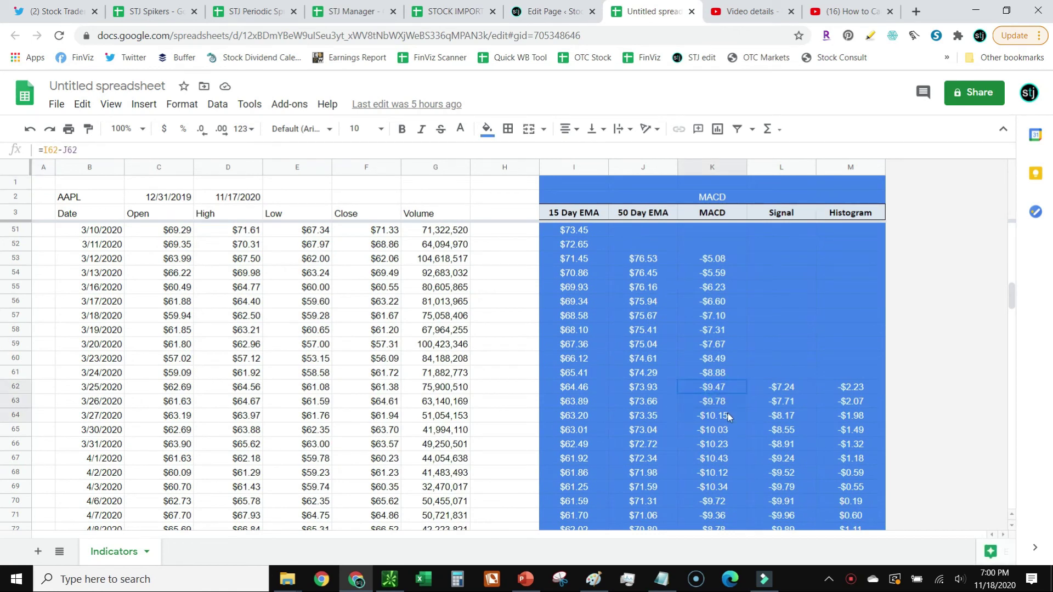
scroll(767, 435, "down", 13)
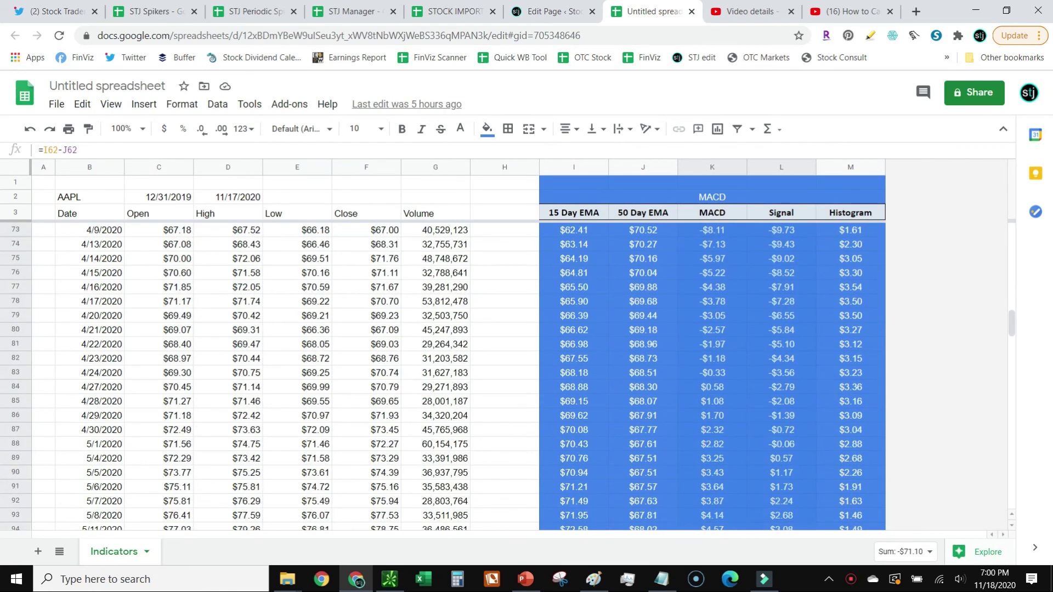
scroll(901, 492, "down", 13)
left_click(712, 515, "shift")
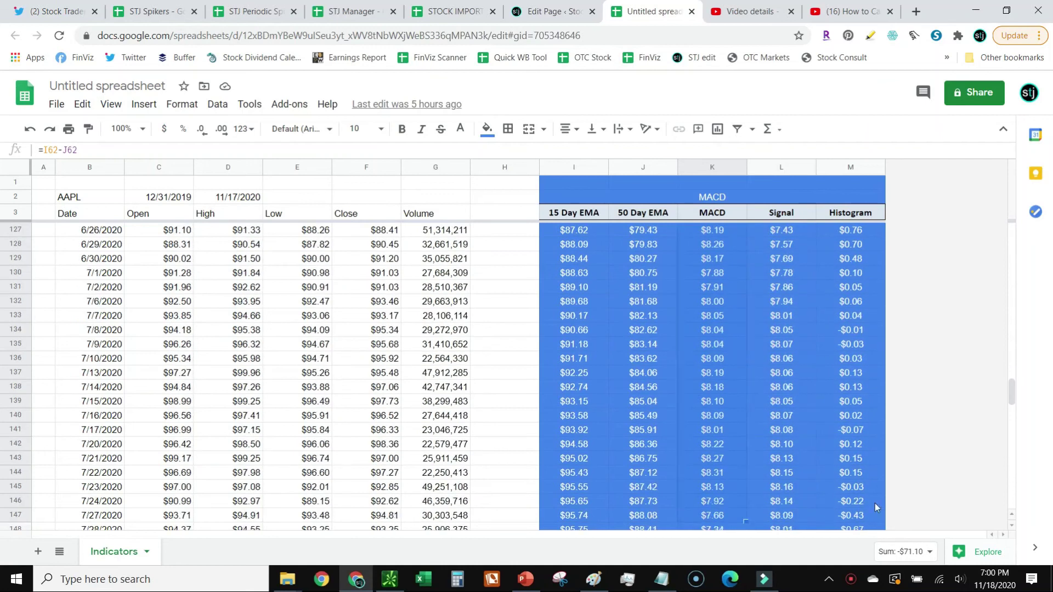
left_click_drag(1006, 392, 1019, 515)
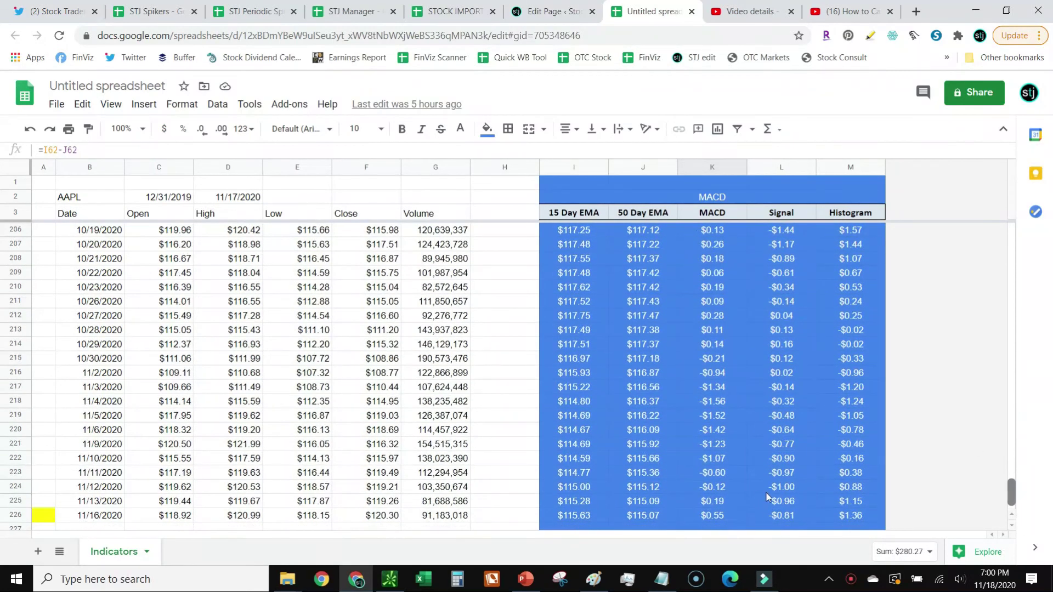
scroll(764, 493, "down", 1)
left_click(779, 473, "shift")
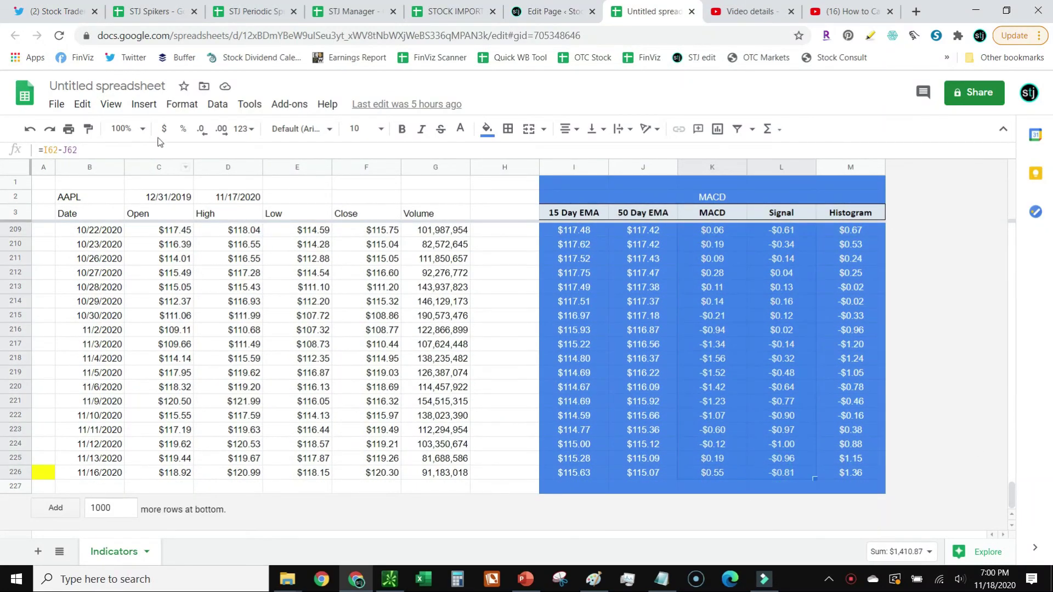
Insert a chart from the selected MACD and Signal range using Insert > Chart
left_click(141, 105)
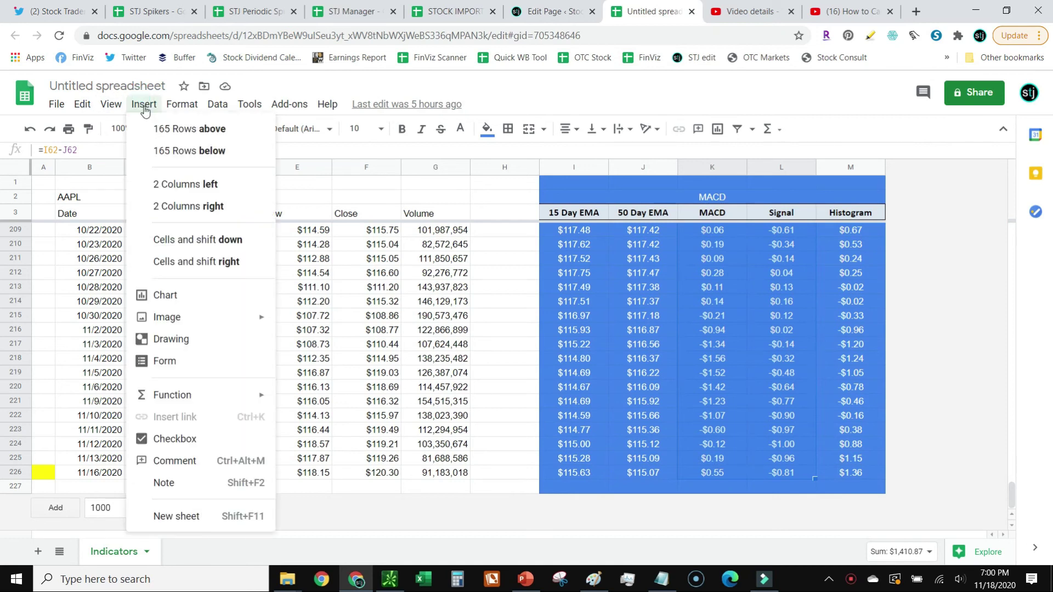
left_click(199, 296)
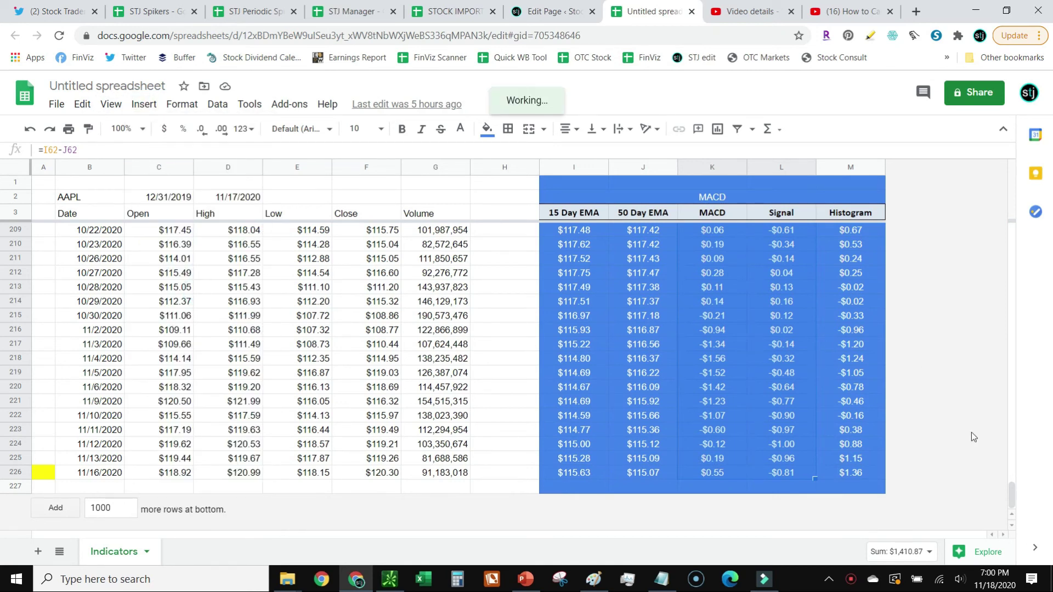